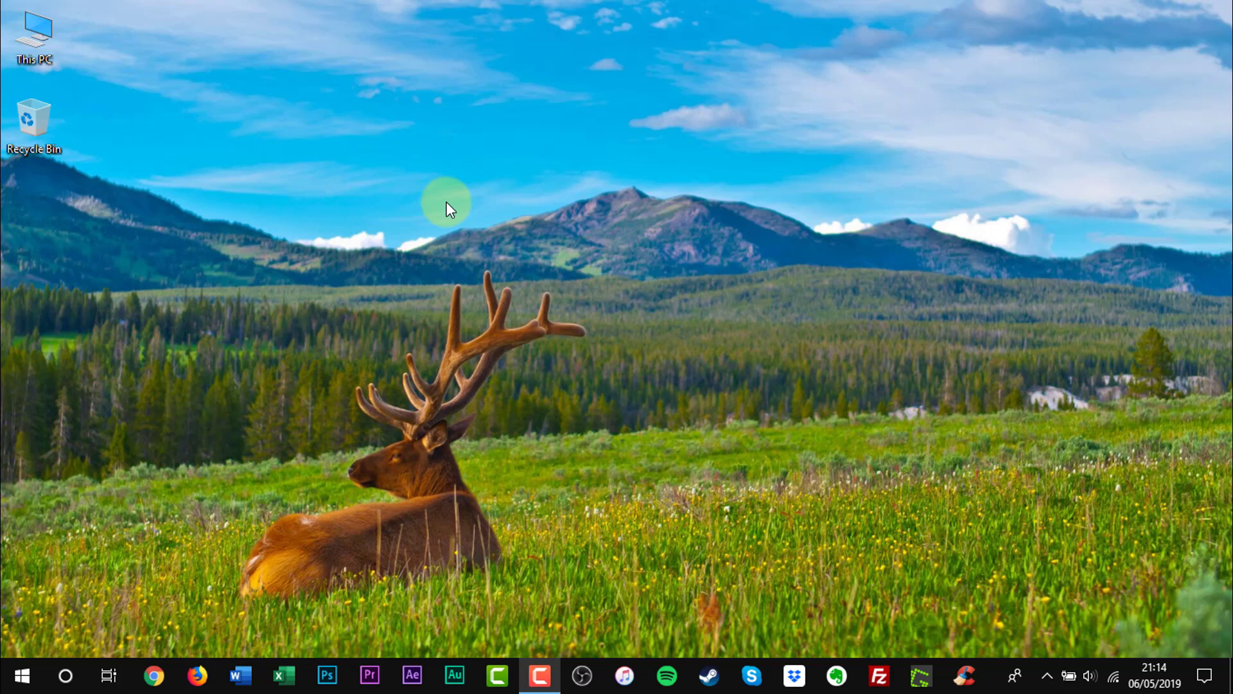
# Launch Firefox and load protonvpn.com.
pyautogui.click(198, 676)
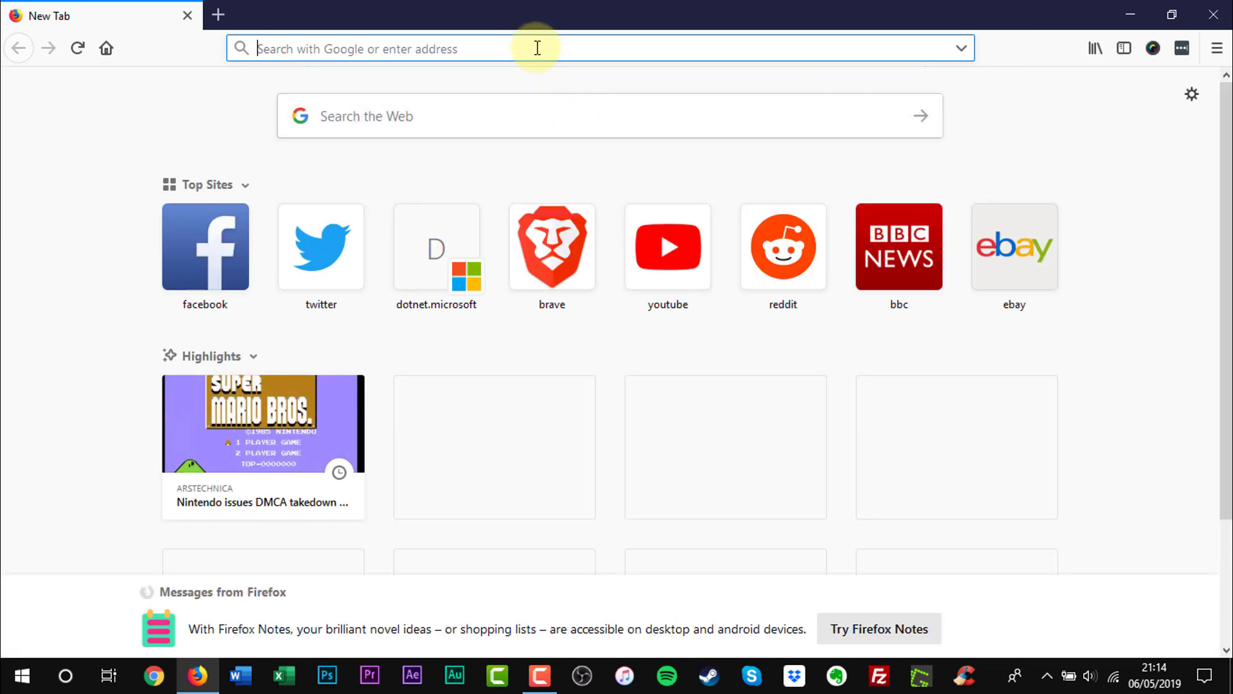
pyautogui.click(537, 48)
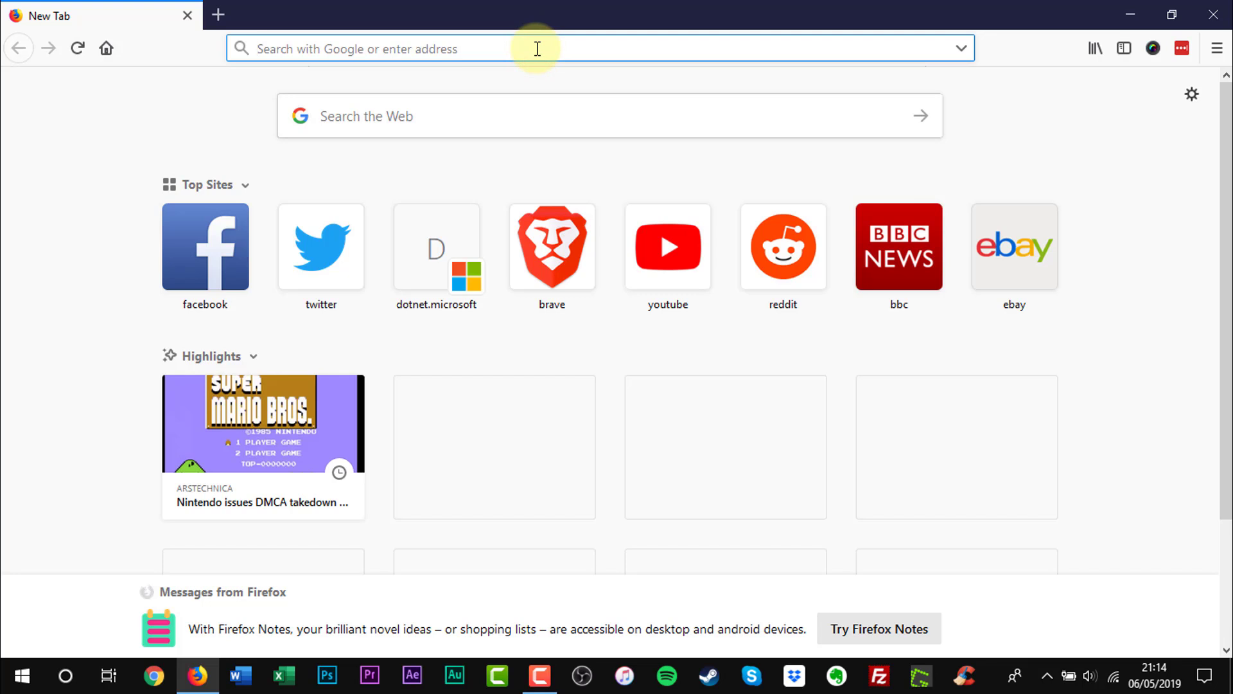
pyautogui.write('pr')
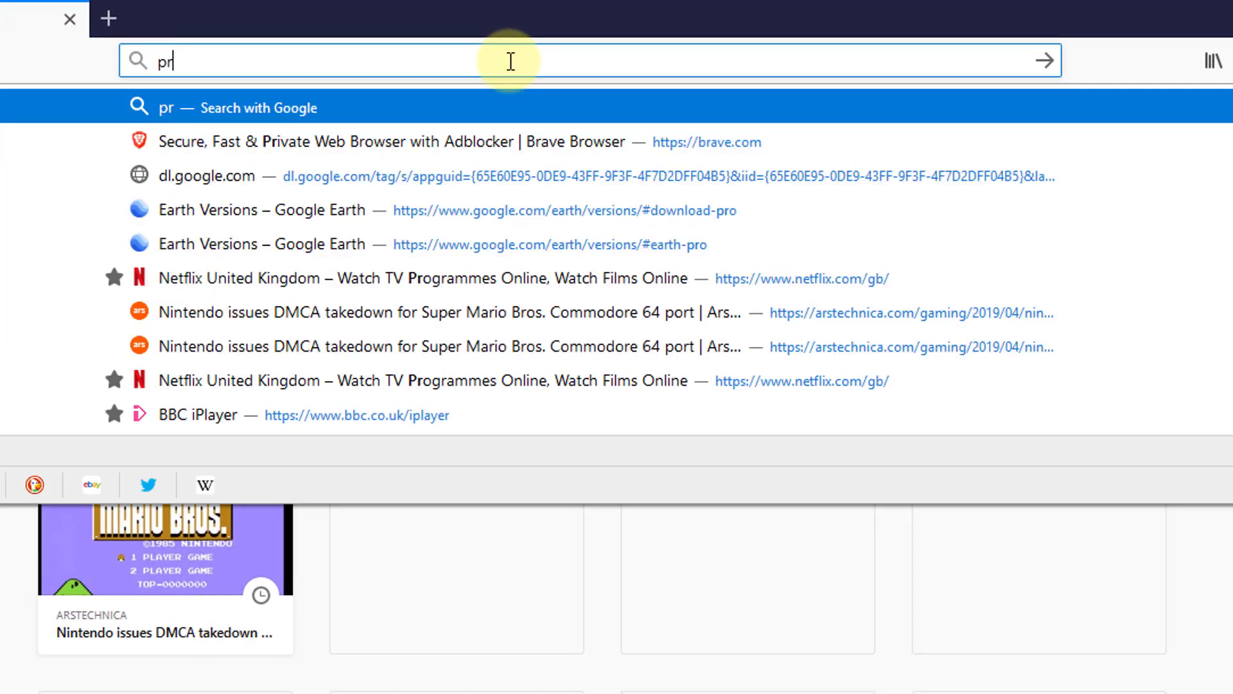
pyautogui.write('ot')
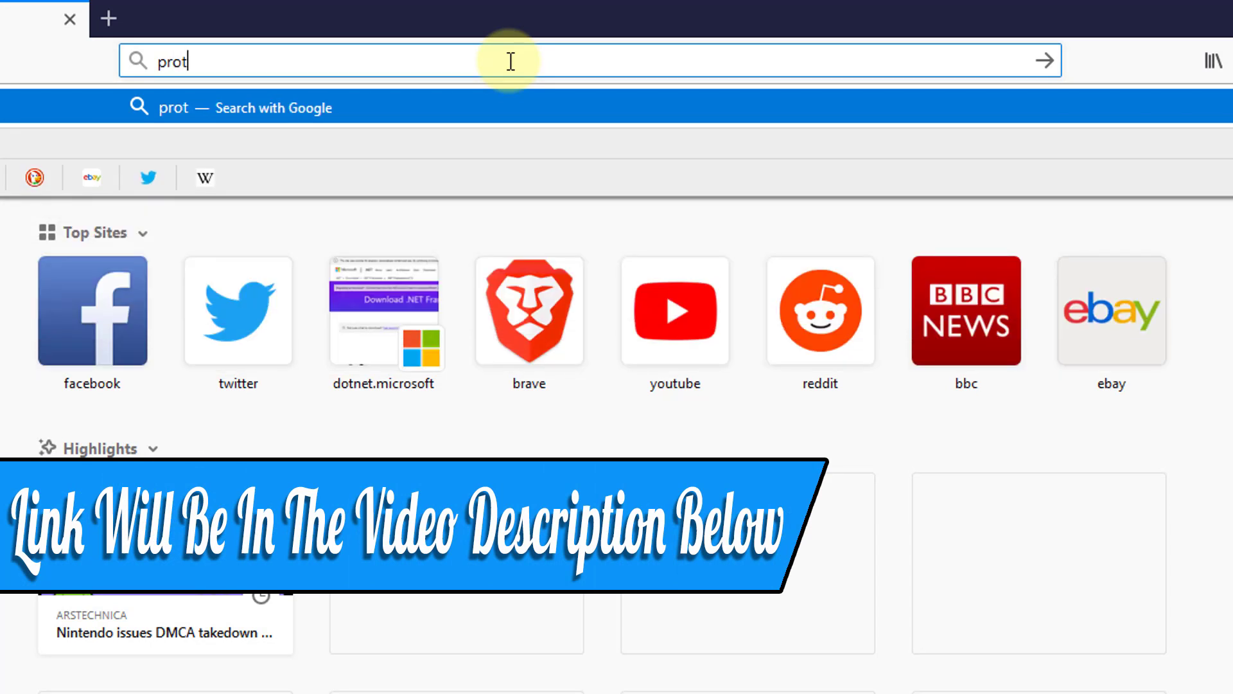
pyautogui.write('on')
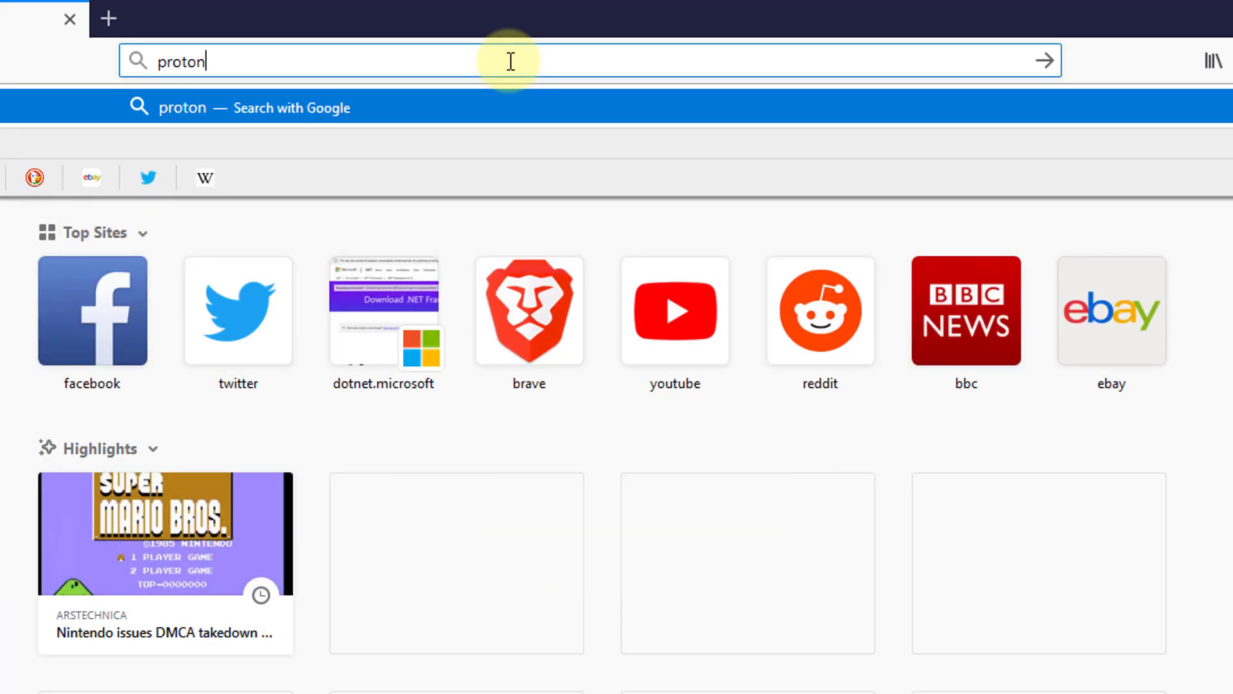
pyautogui.write('vpn.co')
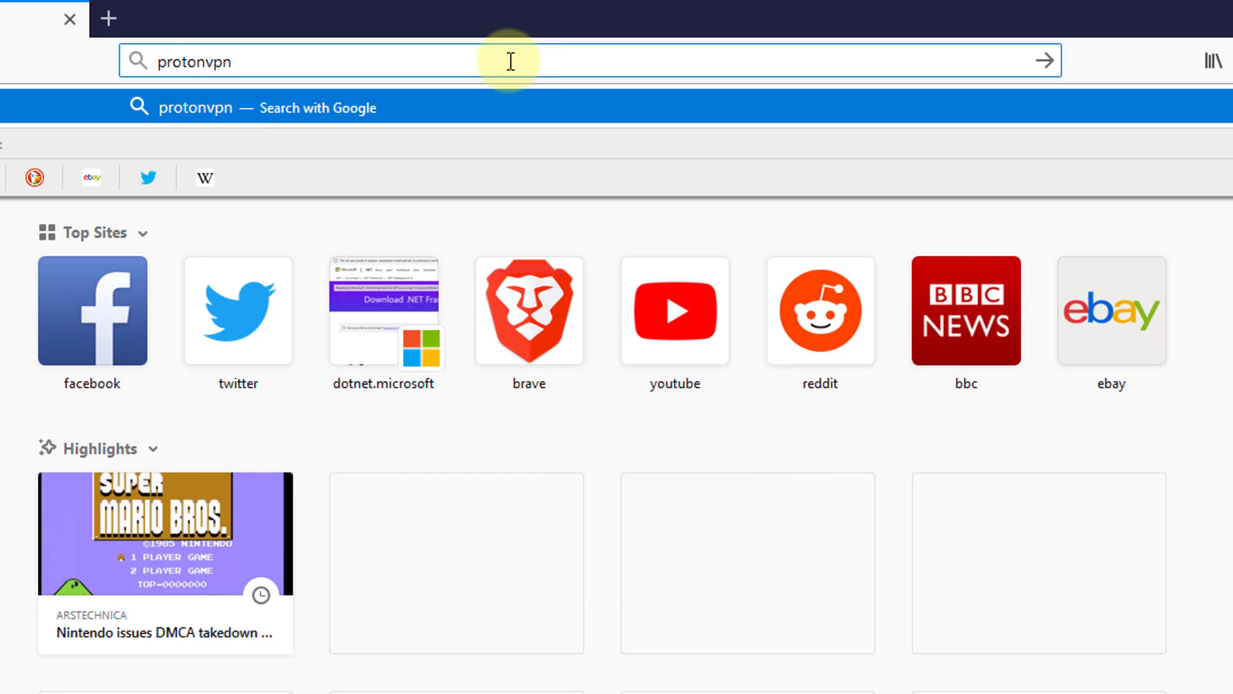
pyautogui.write('m')
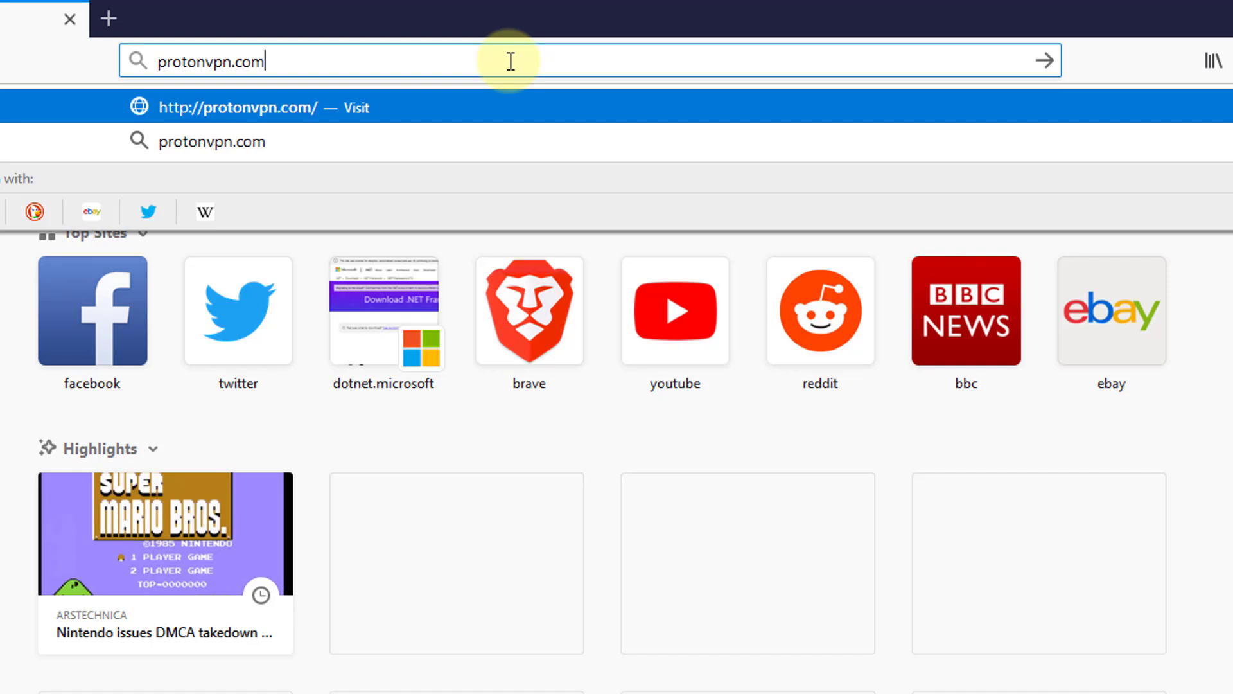
pyautogui.press('Return')
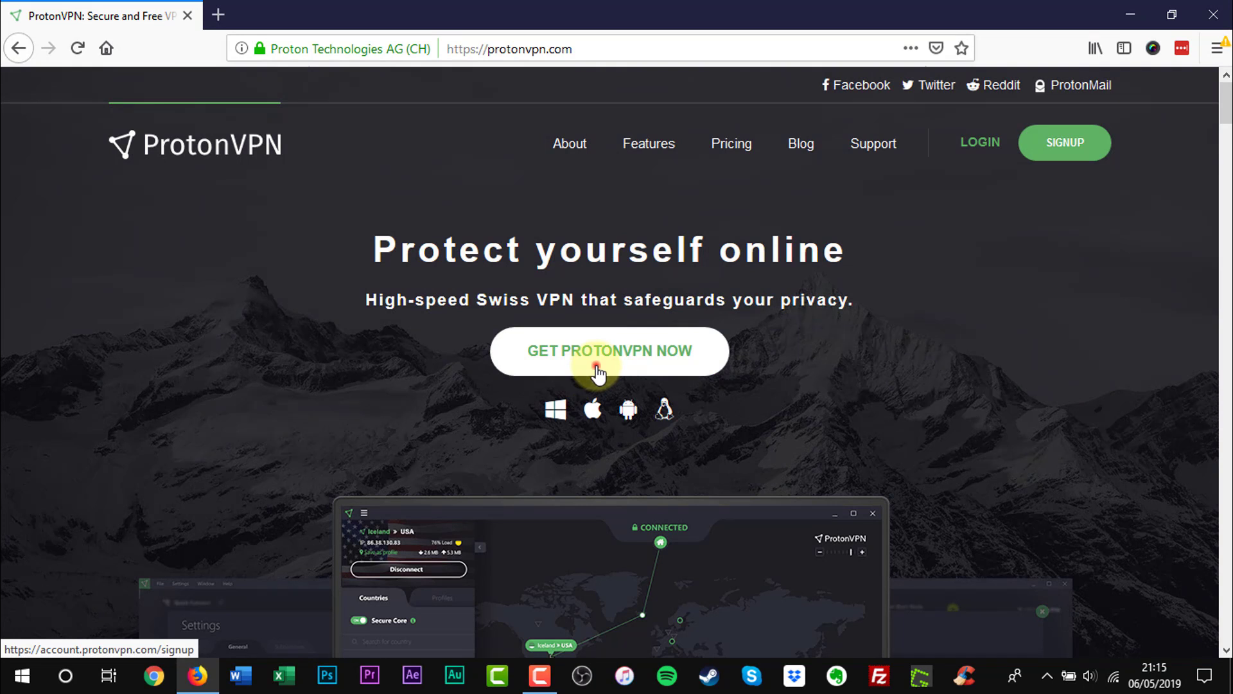
# Start signup via GET PROTONVPN NOW and pick the Free plan, reaching Step 2 email entry.
pyautogui.click(596, 370)
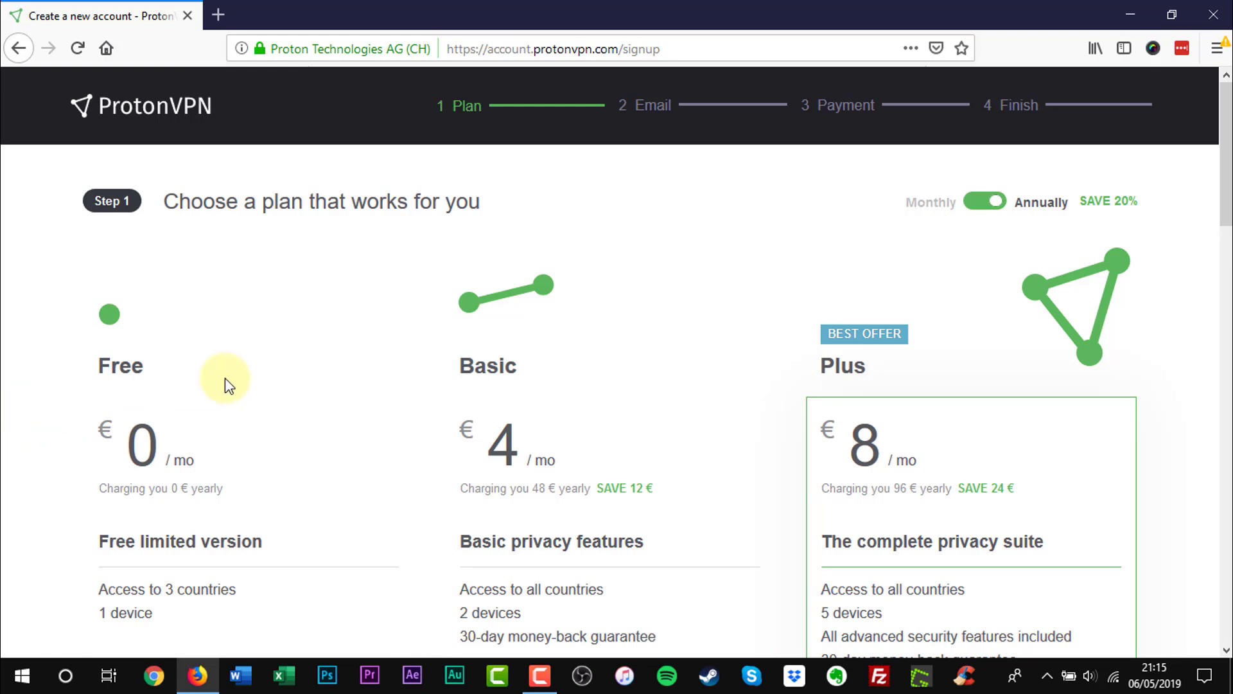
pyautogui.moveTo(1220, 160); pyautogui.dragTo(1219, 253)
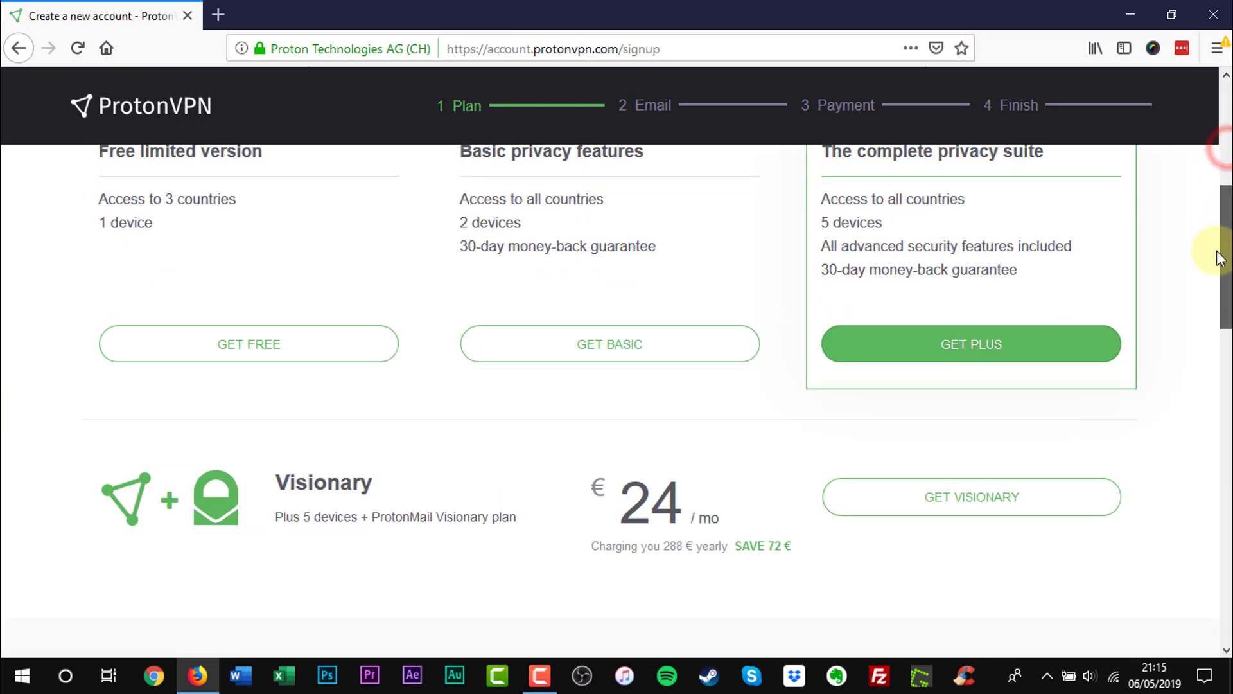
pyautogui.click(237, 354)
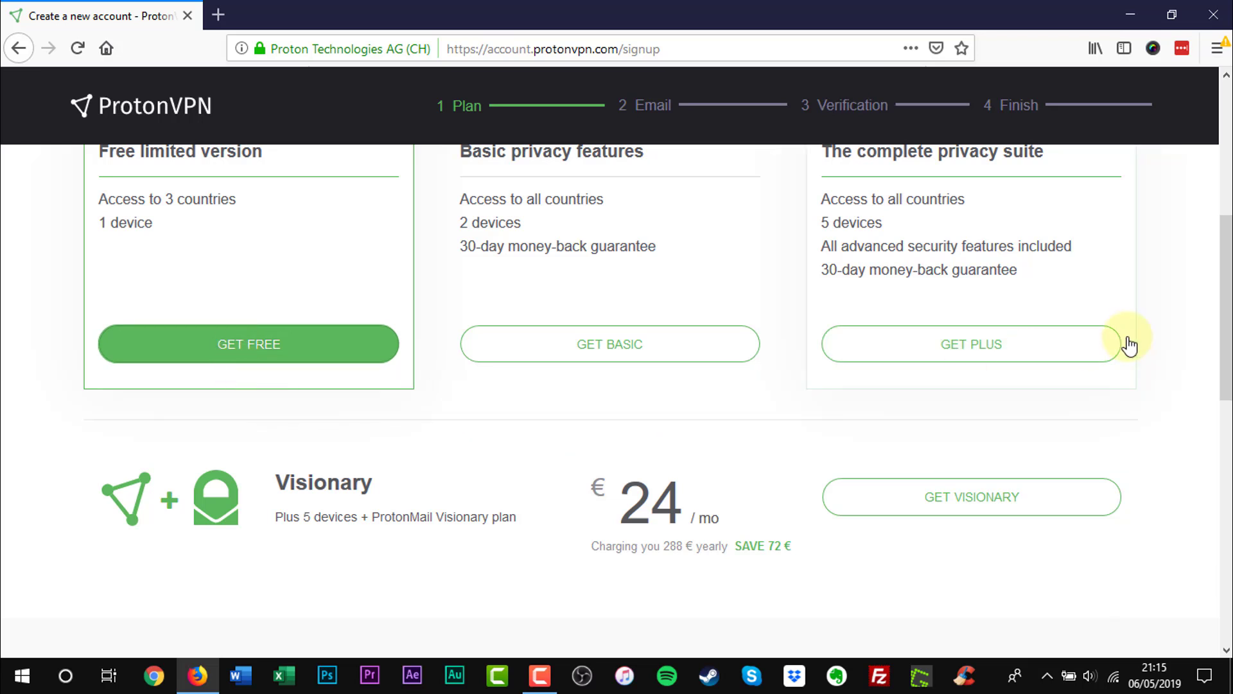
pyautogui.moveTo(1226, 325); pyautogui.dragTo(1226, 490)
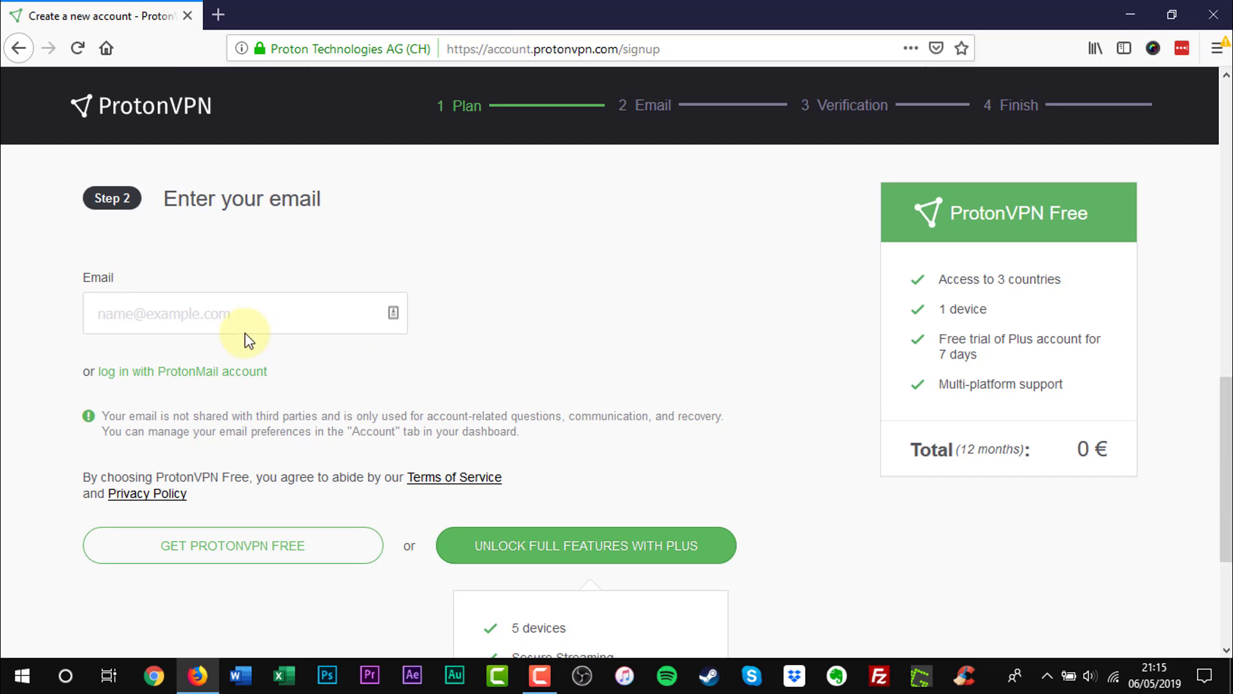
# Submit the account email address for the Free plan and copy the emailed verification code.
pyautogui.click(193, 314)
pyautogui.write('name@example.com')
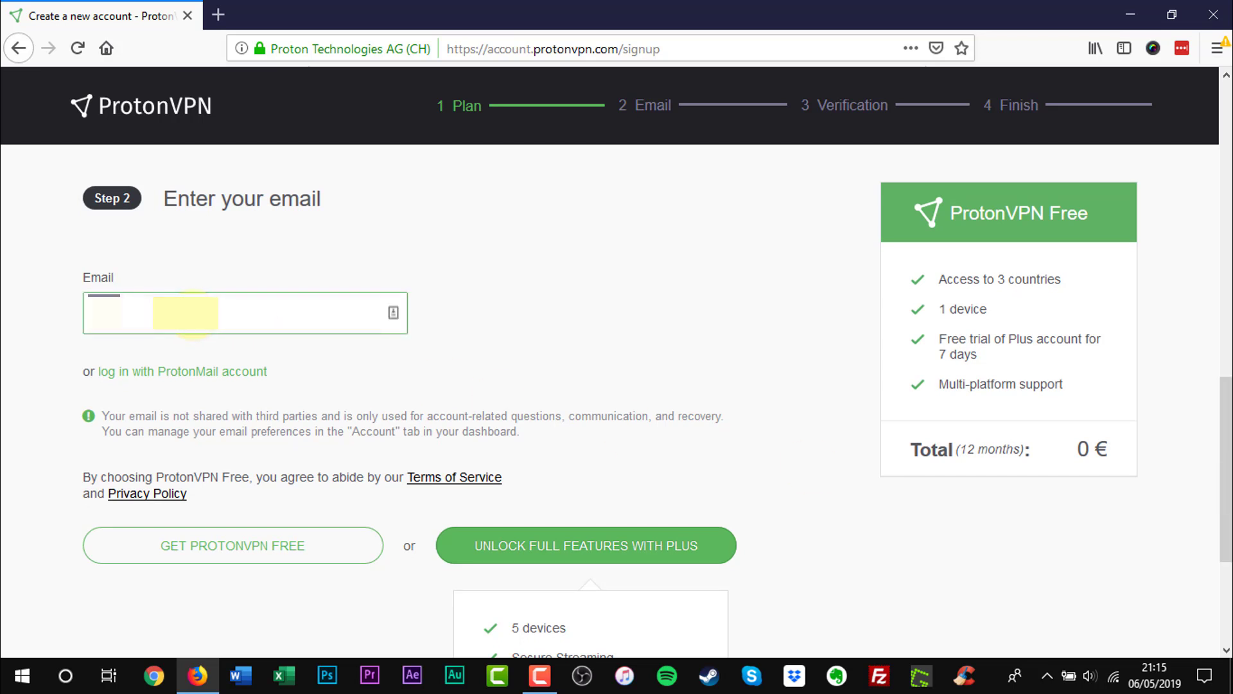
pyautogui.hotkey('ctrl', 'a')
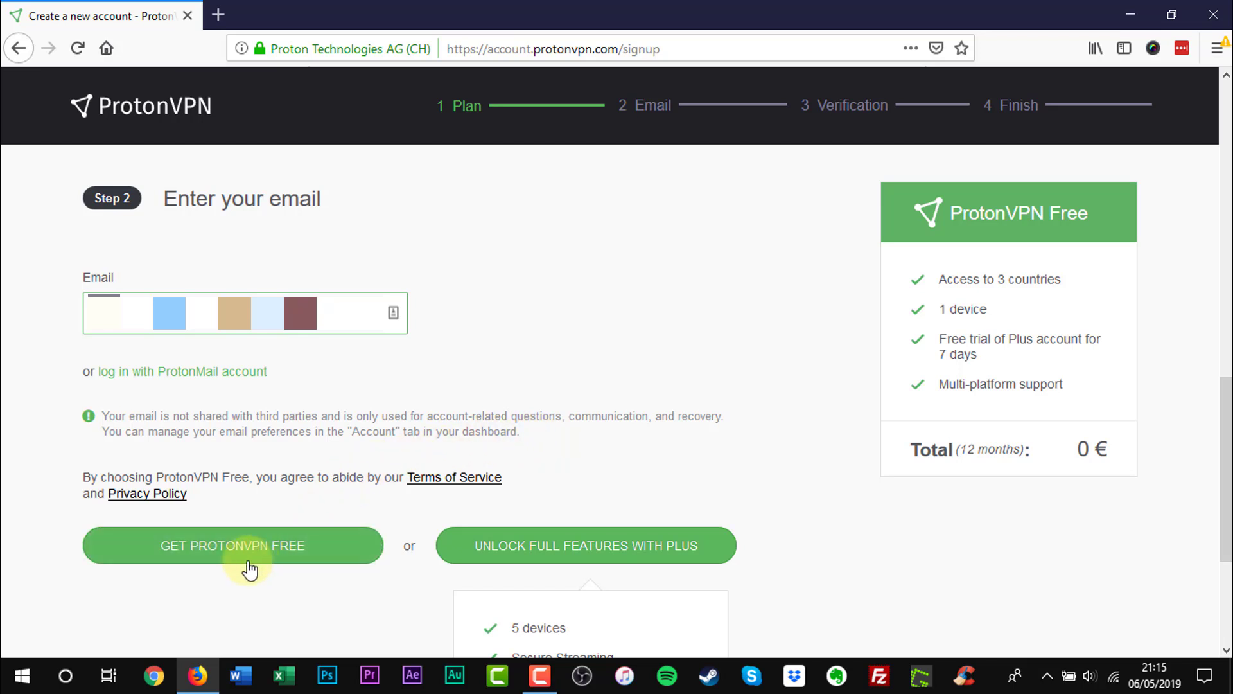
pyautogui.click(218, 570)
pyautogui.click(214, 562)
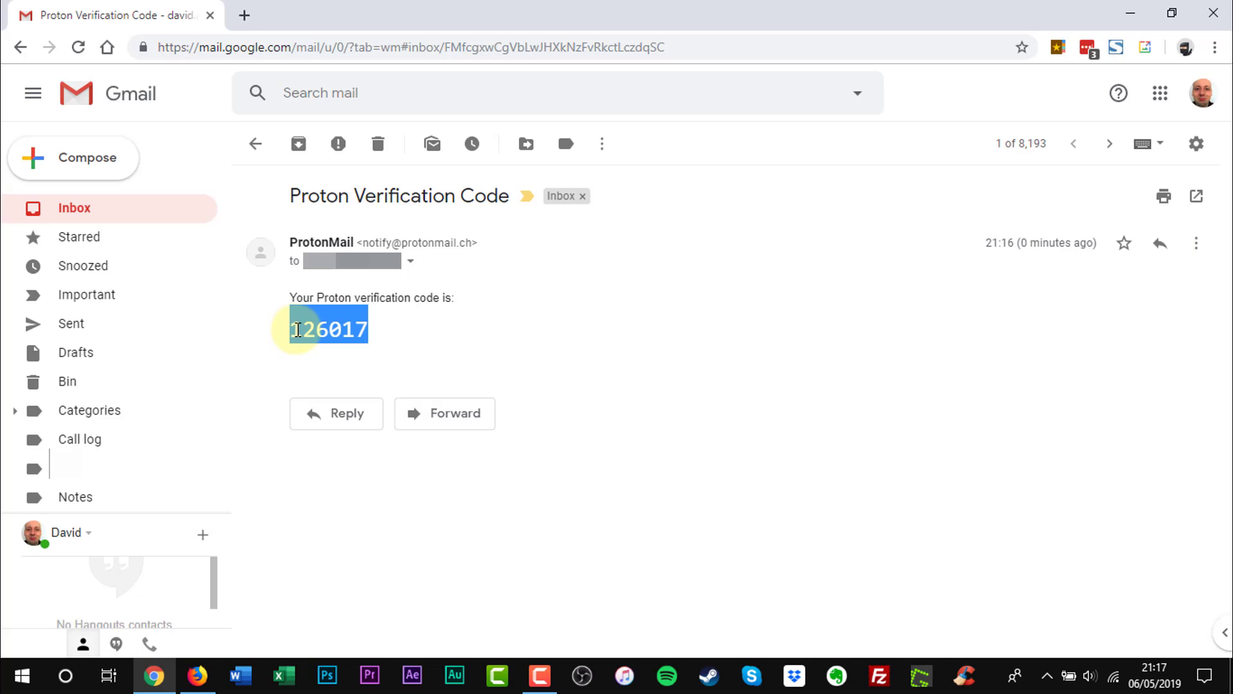
pyautogui.rightClick(297, 329)
pyautogui.click(371, 345)
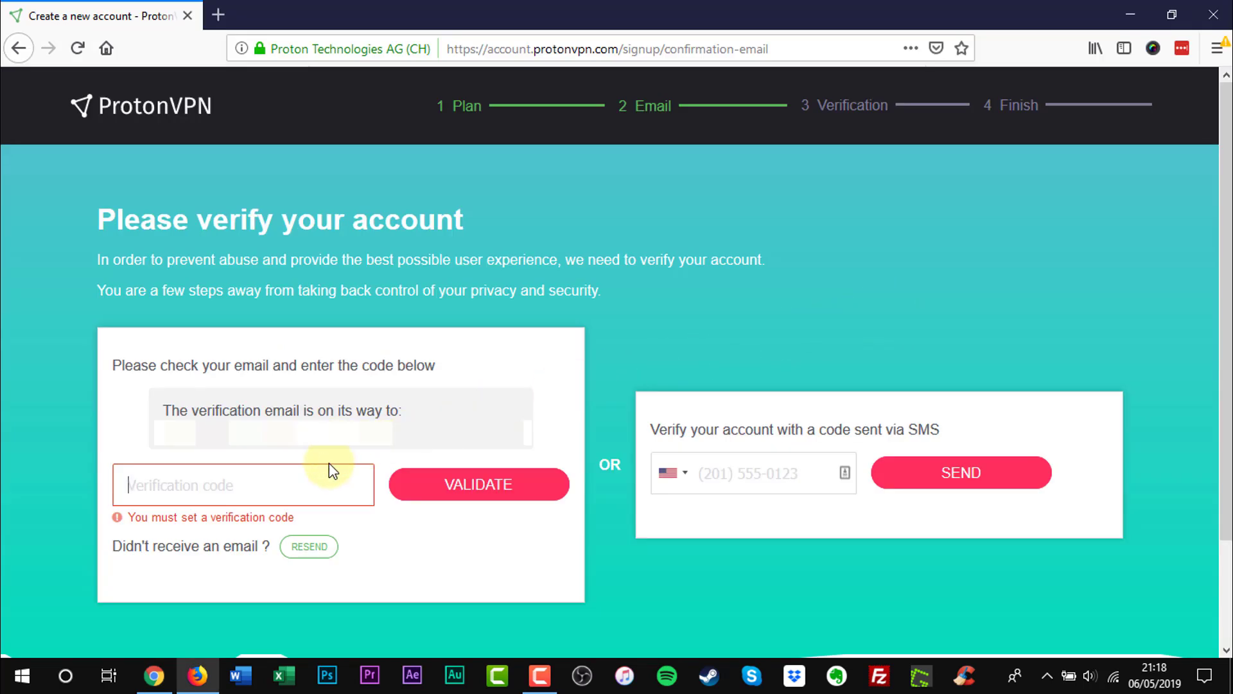
# Paste the copied verification code into the code field and validate it.
pyautogui.click(246, 485)
pyautogui.rightClick(247, 483)
pyautogui.click(329, 341)
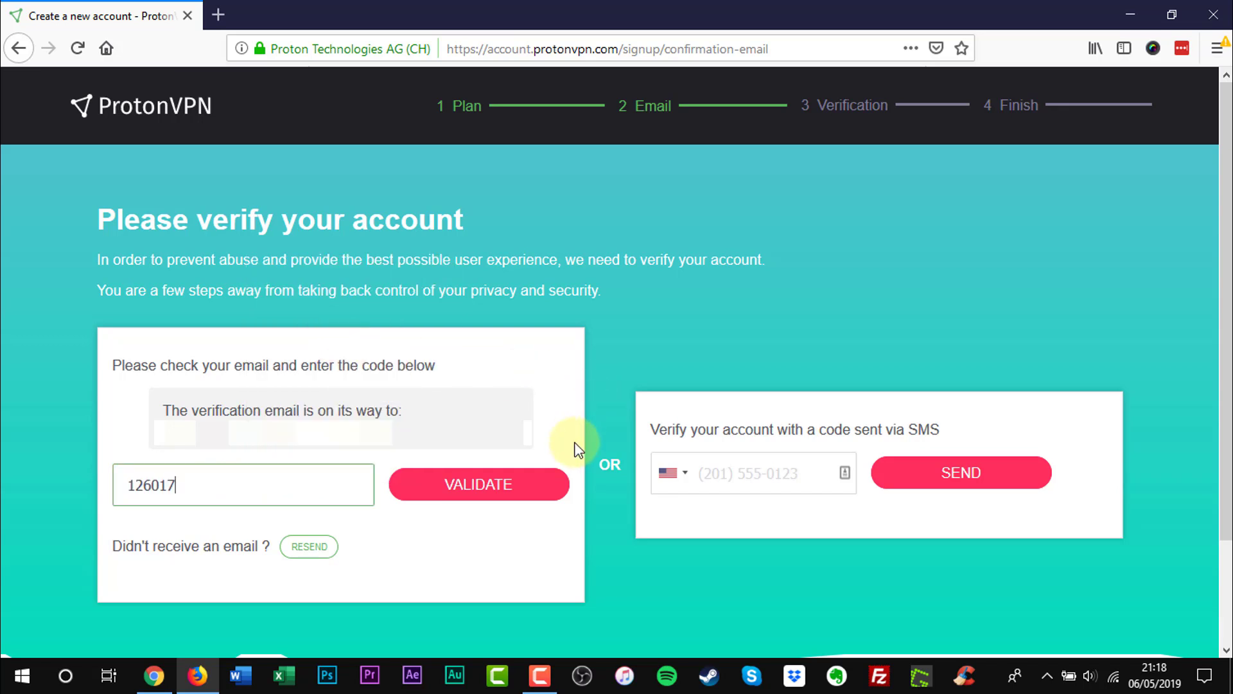
pyautogui.click(476, 506)
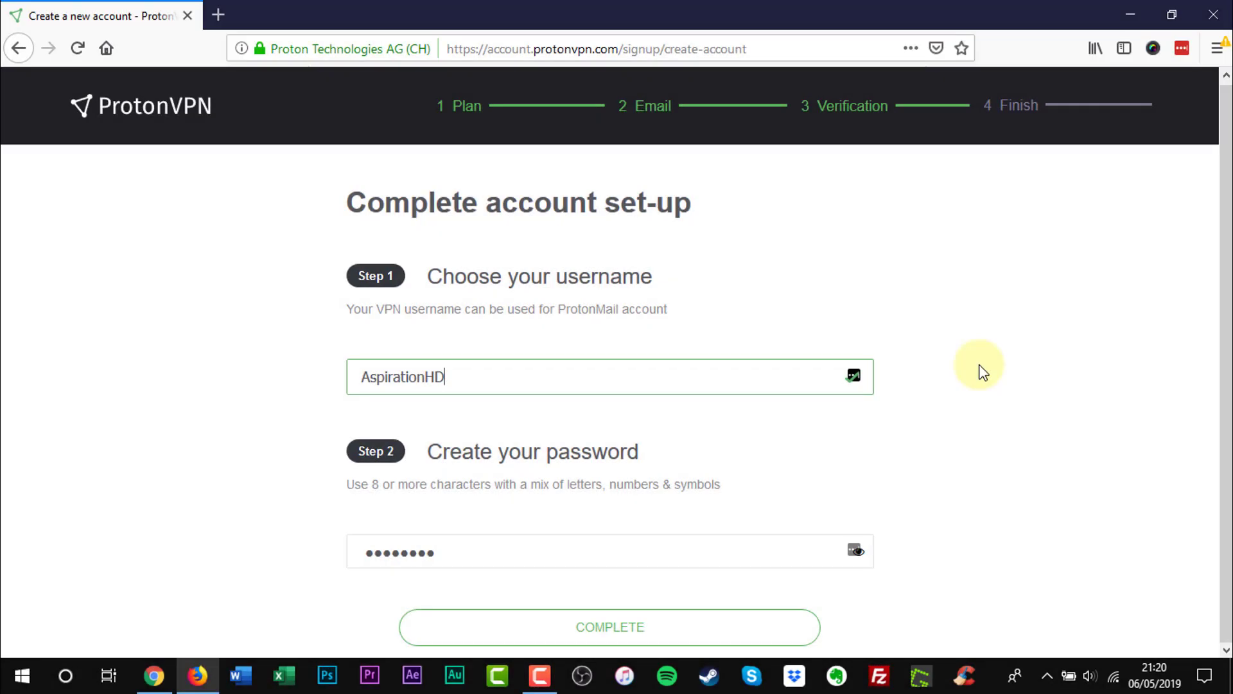
# Submit the completed account set-up with the entered username and password.
pyautogui.click(609, 640)
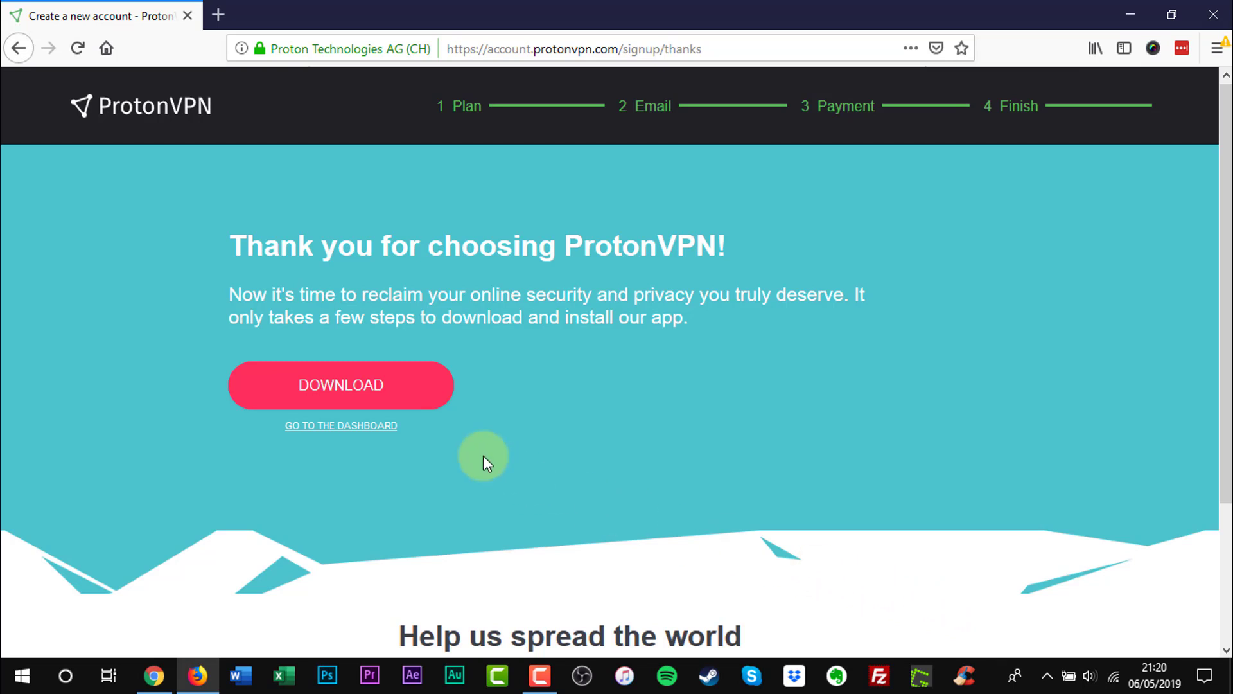
# Download and save the Windows installer ProtonVPN_win_v1.8.1.exe.
pyautogui.click(350, 402)
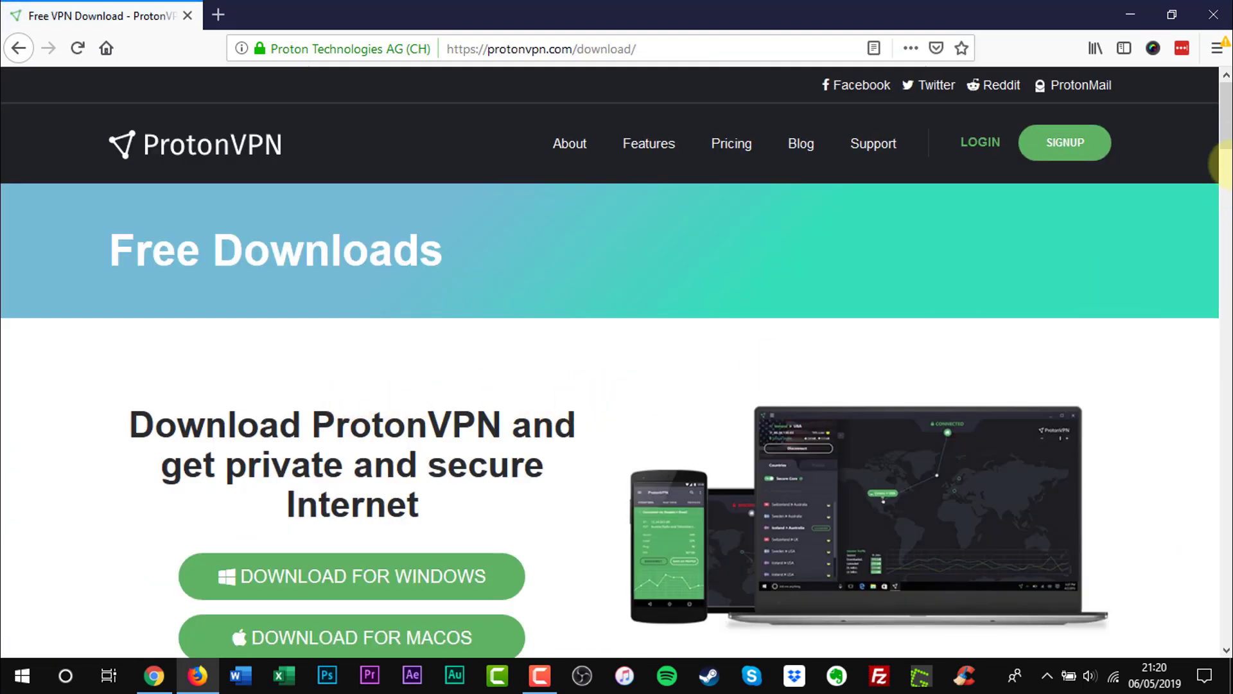
pyautogui.moveTo(1224, 126); pyautogui.dragTo(1226, 138)
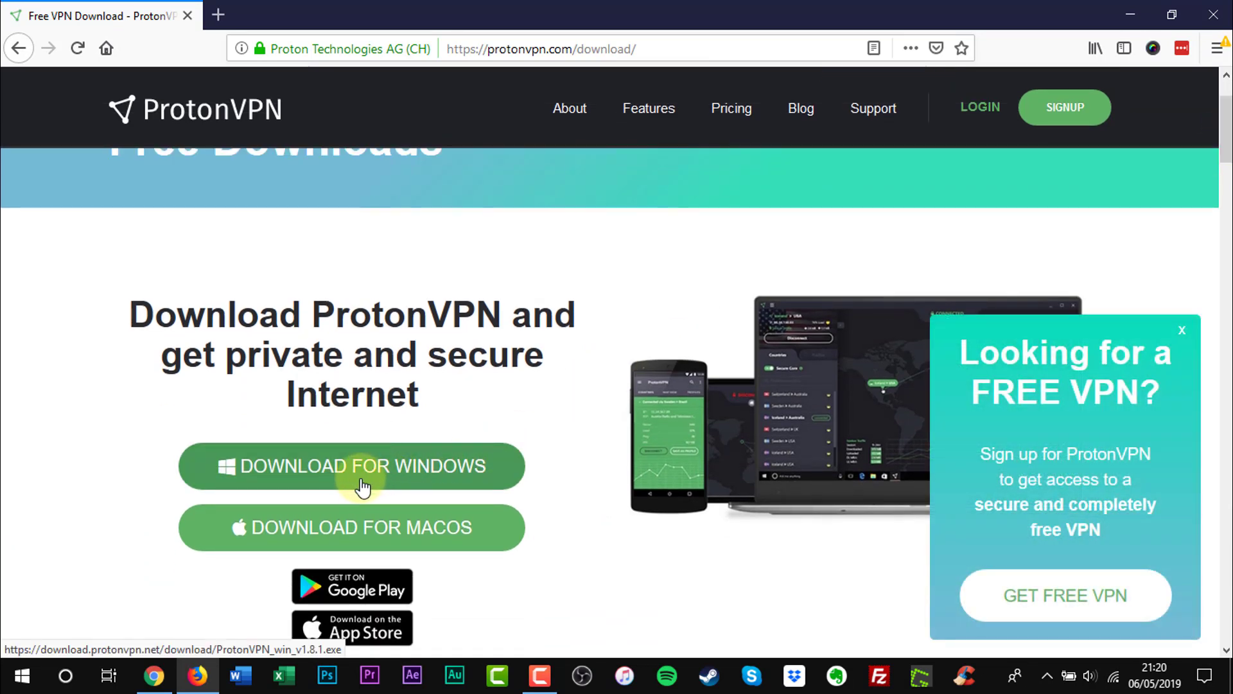
pyautogui.click(361, 486)
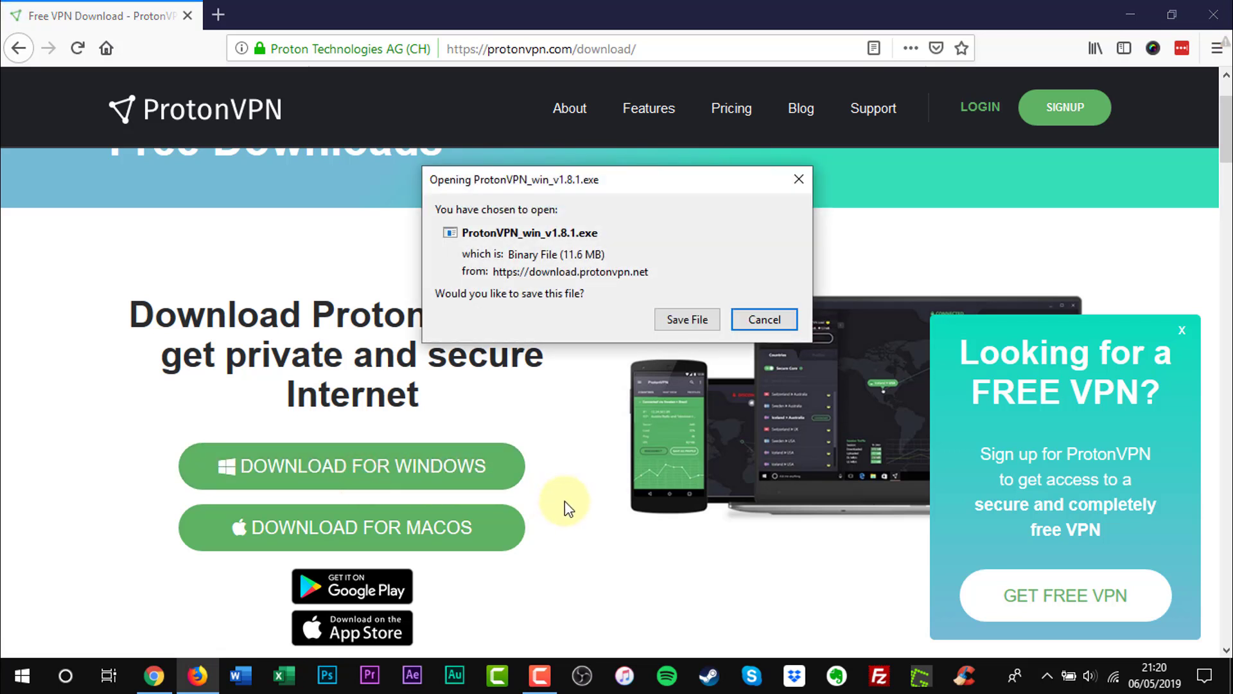
pyautogui.click(709, 325)
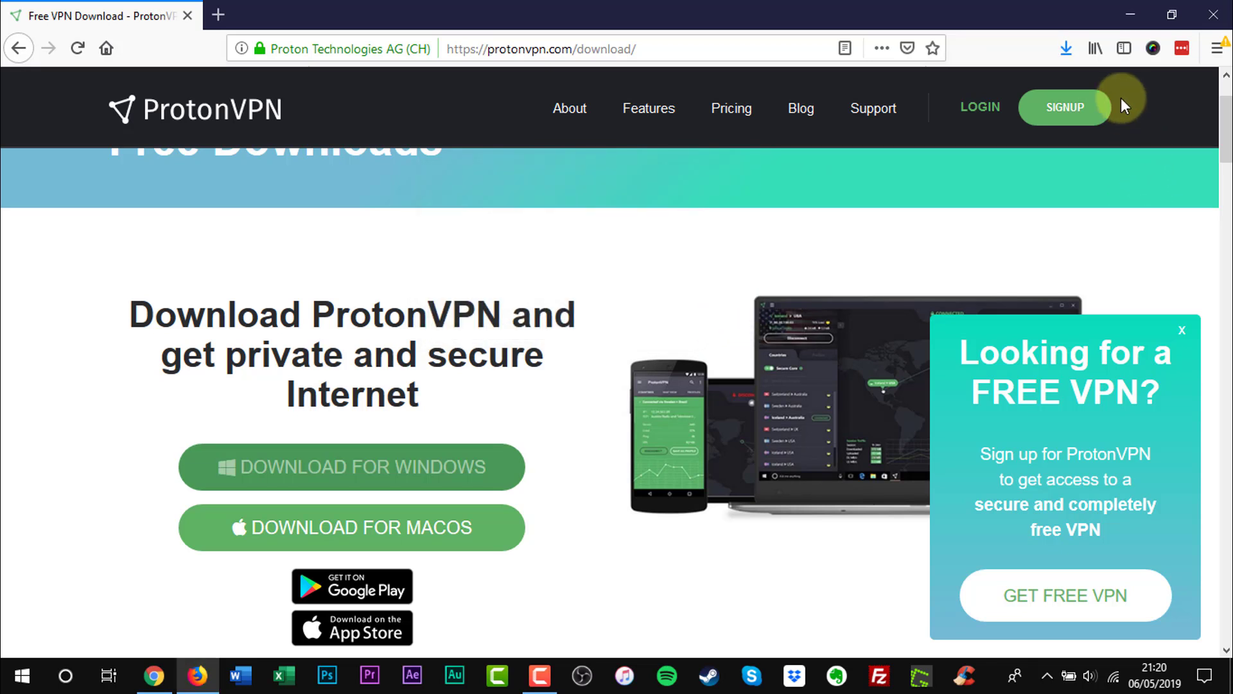
# Run the downloaded installer from Firefox's downloads list and return to the download page.
pyautogui.click(1066, 50)
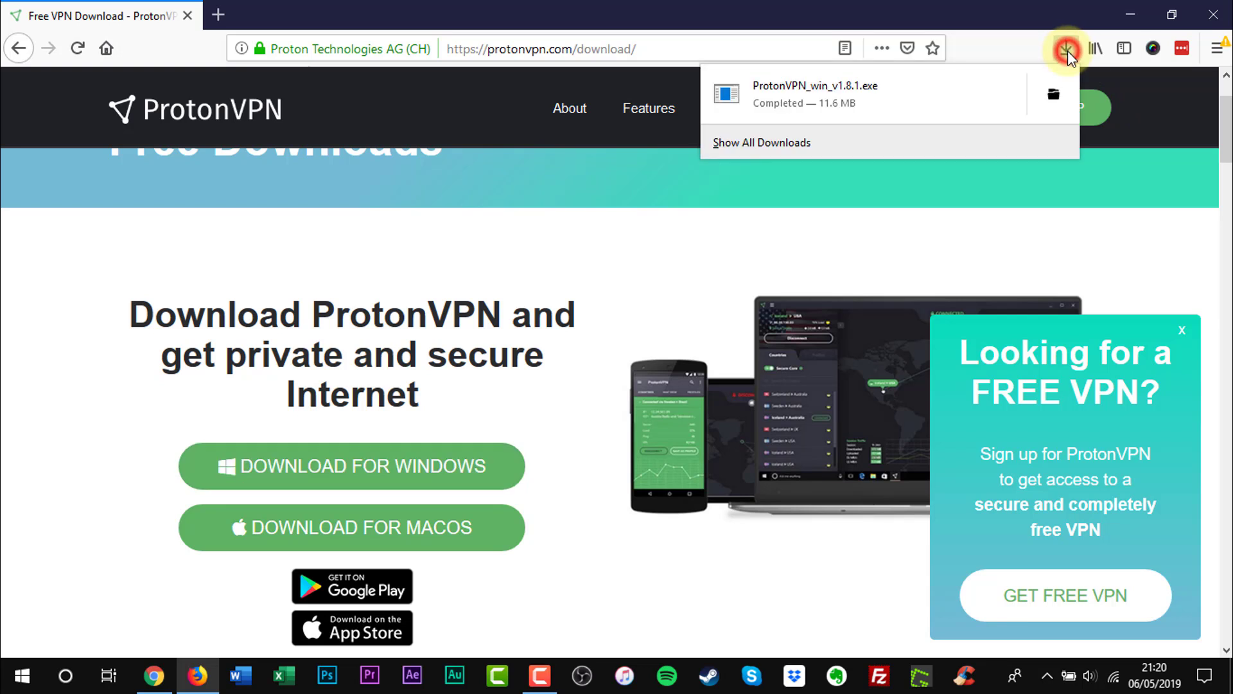
pyautogui.click(749, 102)
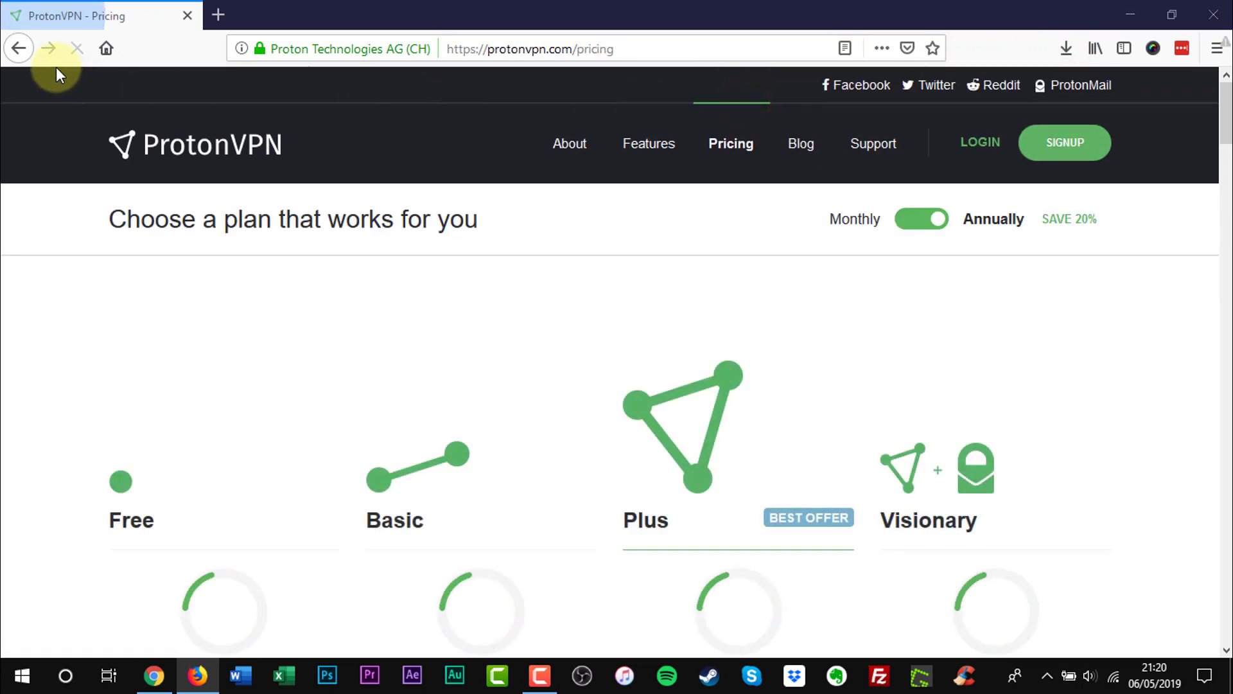
pyautogui.click(26, 52)
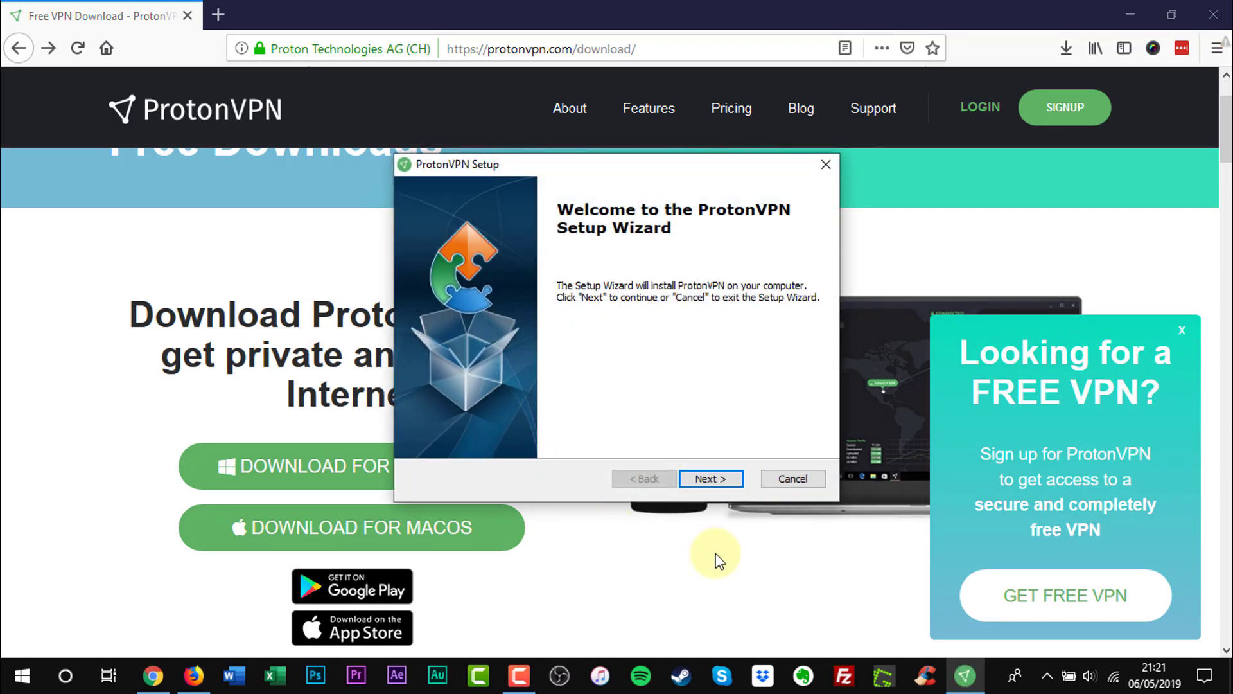
# Install ProtonVPN to the default Program Files folder and close the wizard when done.
pyautogui.click(726, 479)
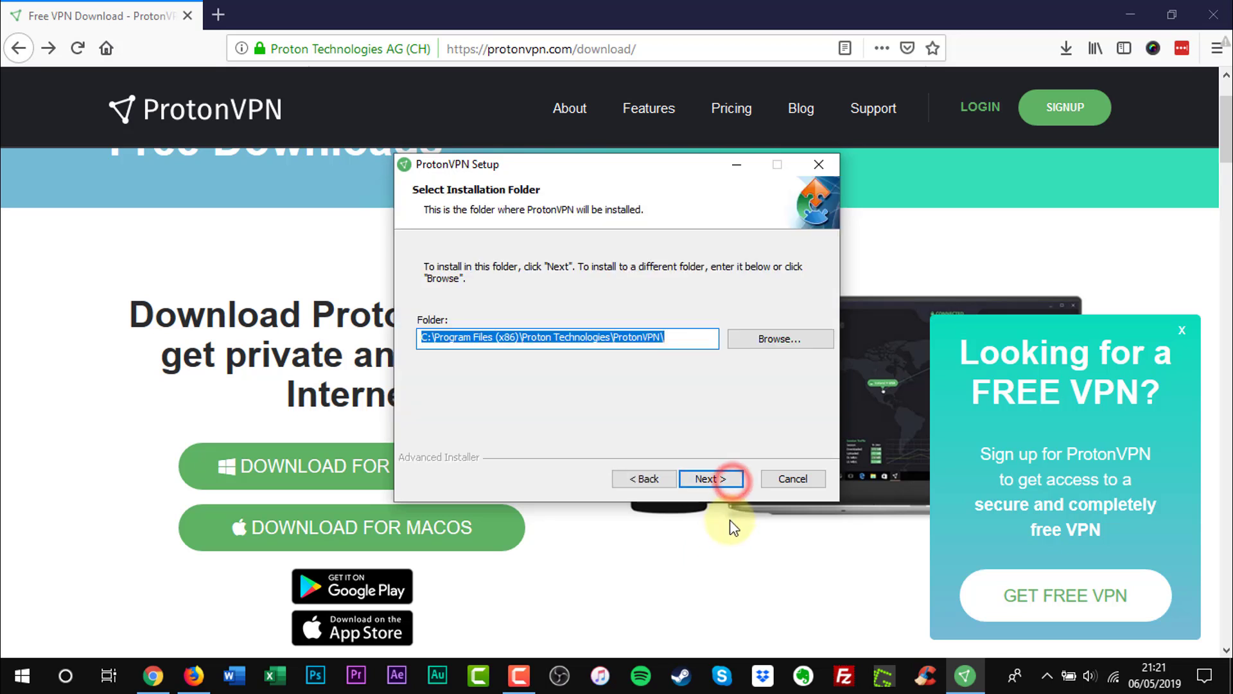
pyautogui.click(725, 480)
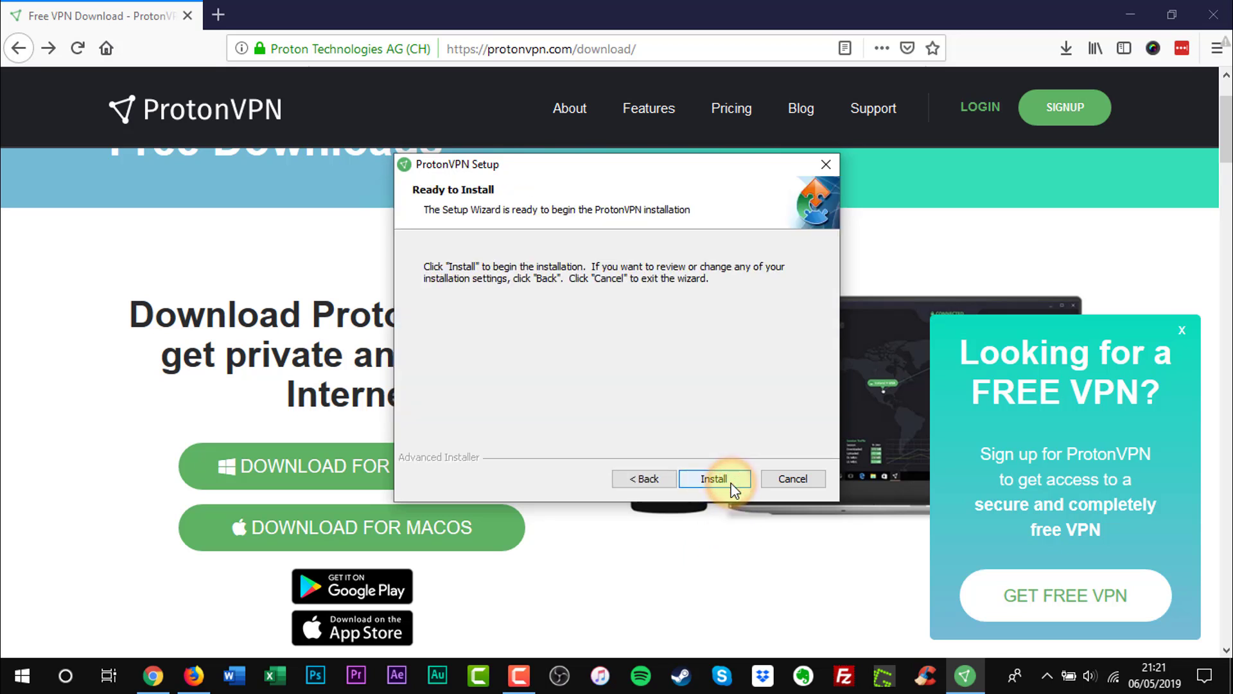
pyautogui.click(729, 483)
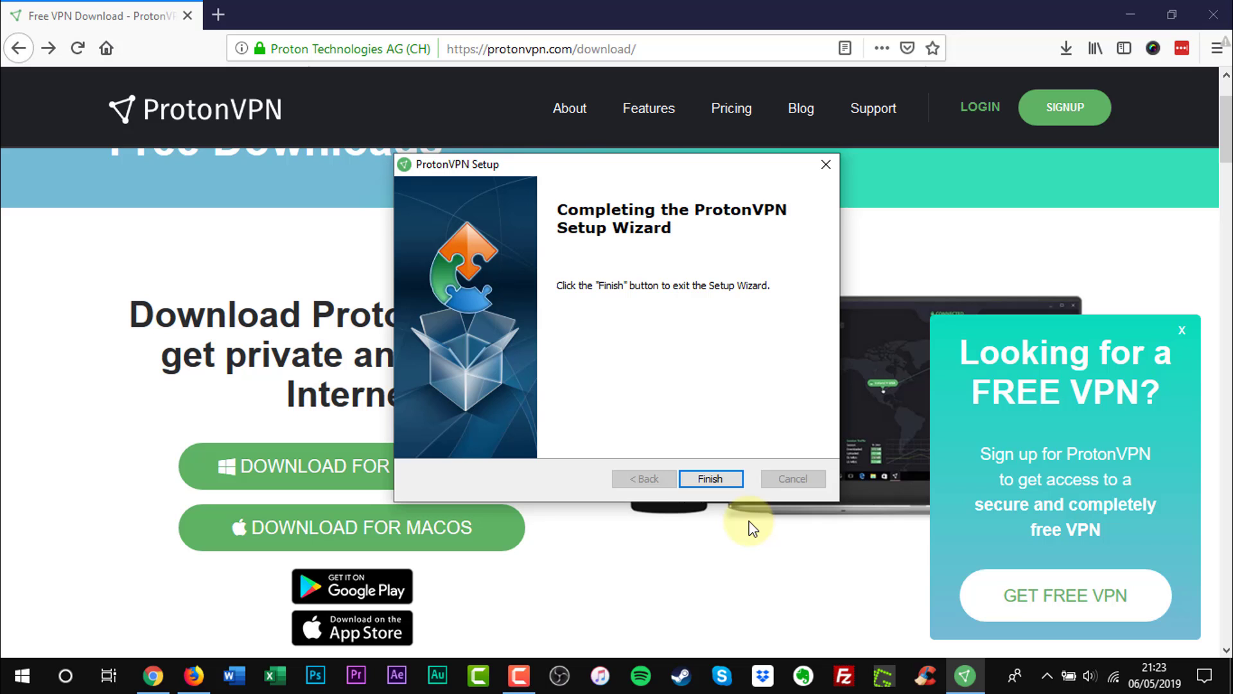
pyautogui.click(736, 477)
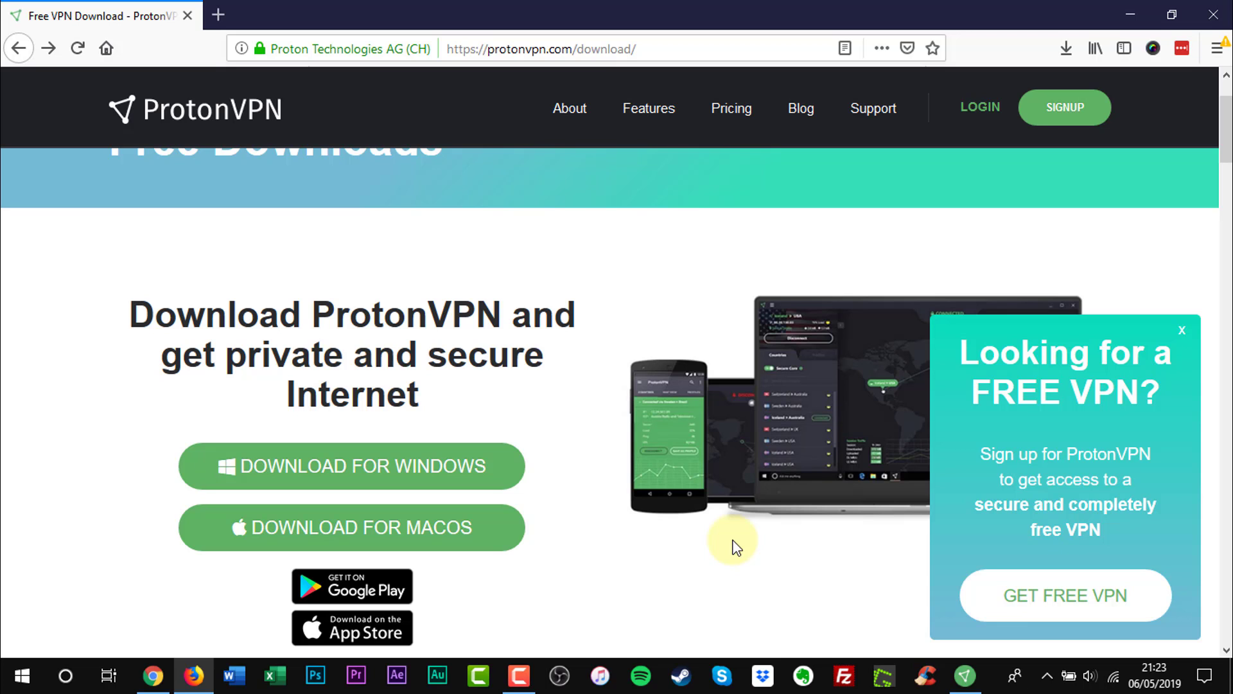
# Open the ProtonVPN app and log in with the account username and pasted password.
pyautogui.click(966, 674)
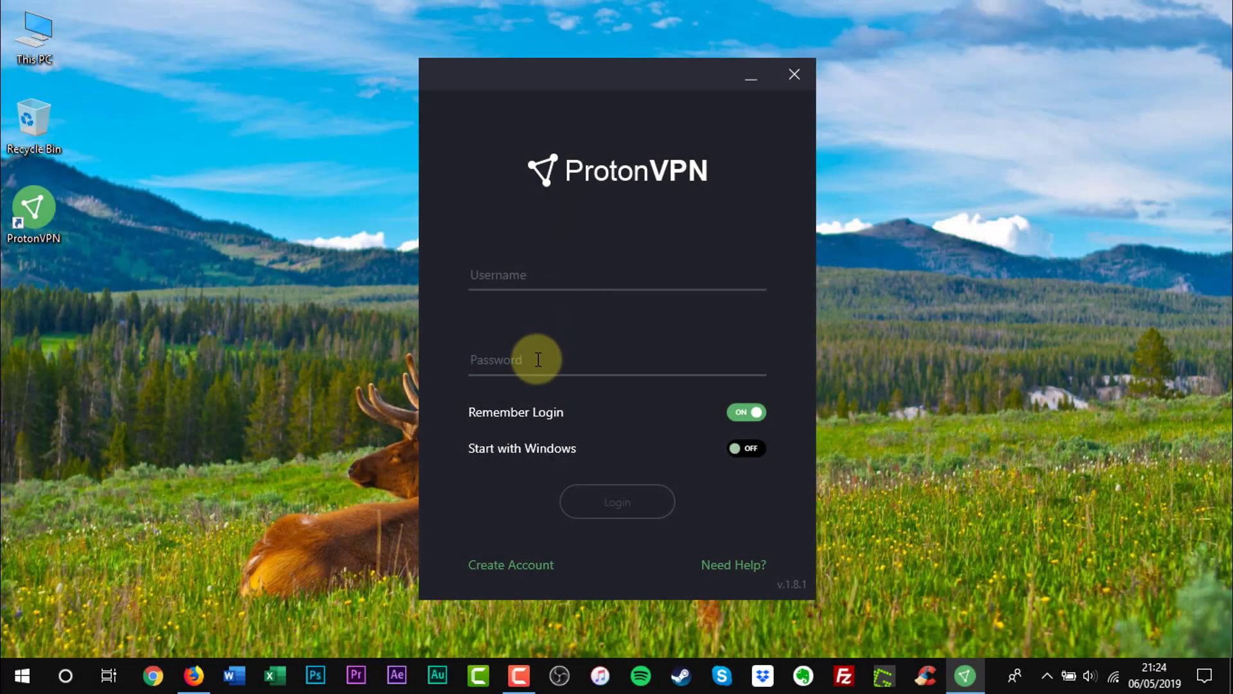
pyautogui.click(533, 366)
pyautogui.rightClick(532, 366)
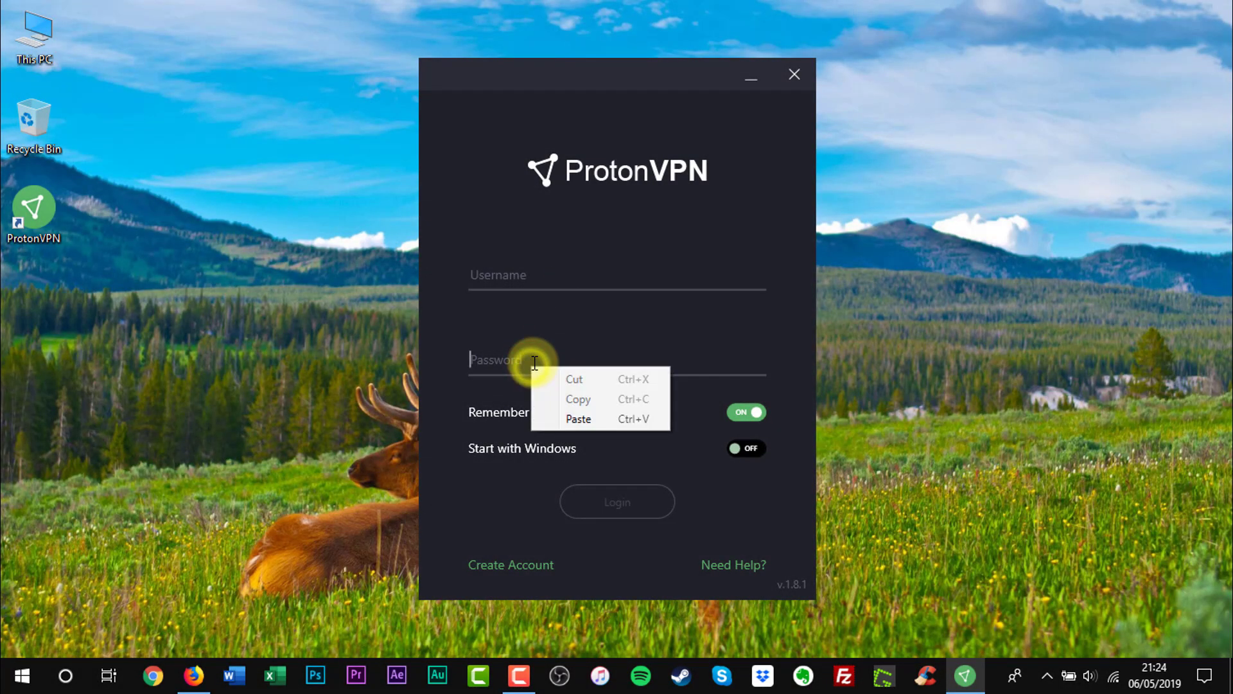
pyautogui.click(581, 419)
pyautogui.click(525, 272)
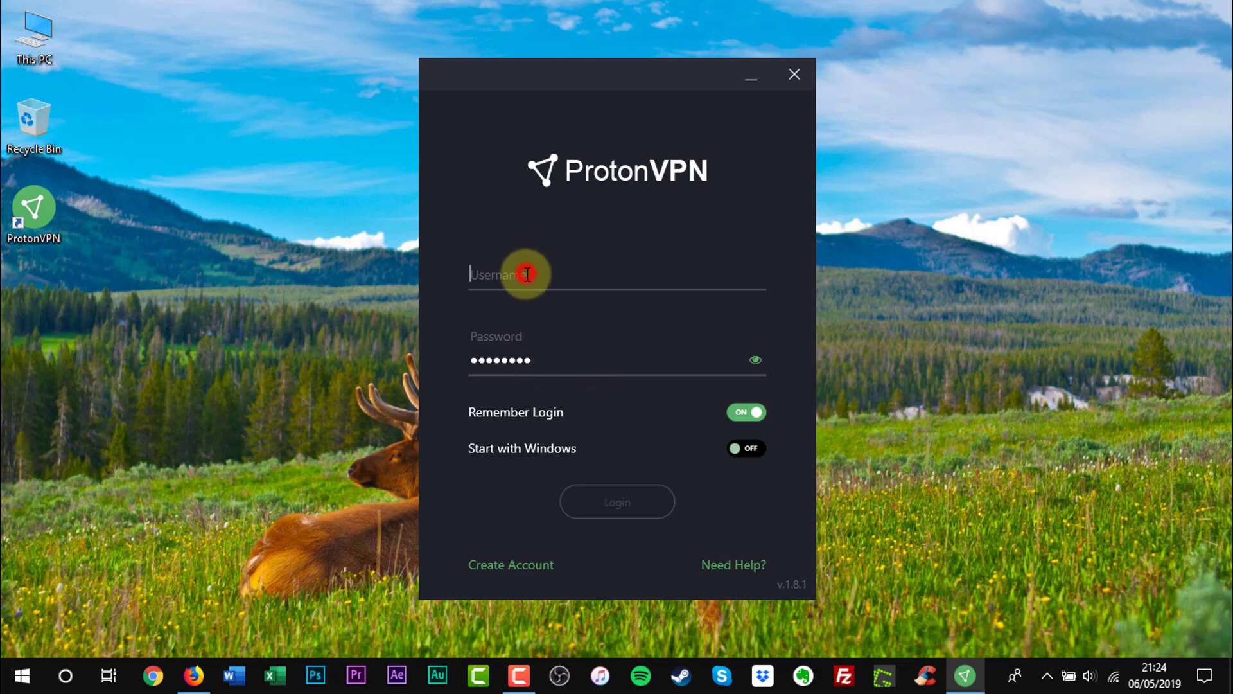
pyautogui.write('A')
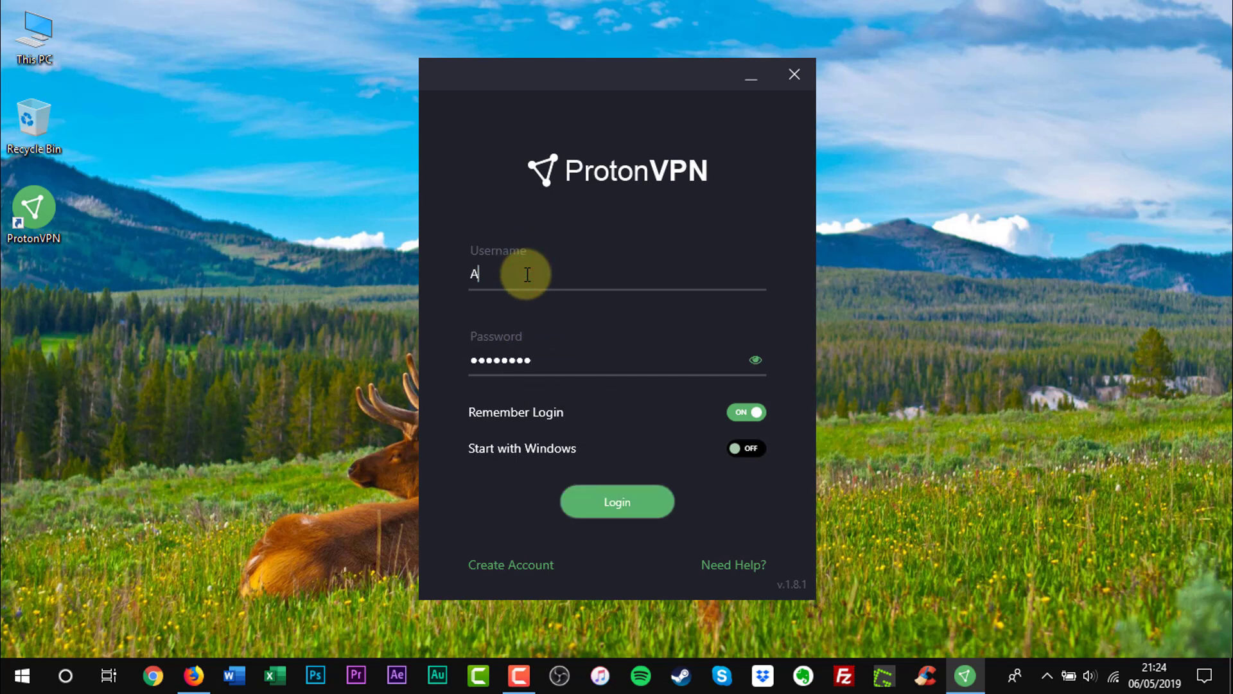
pyautogui.write('spirationHD')
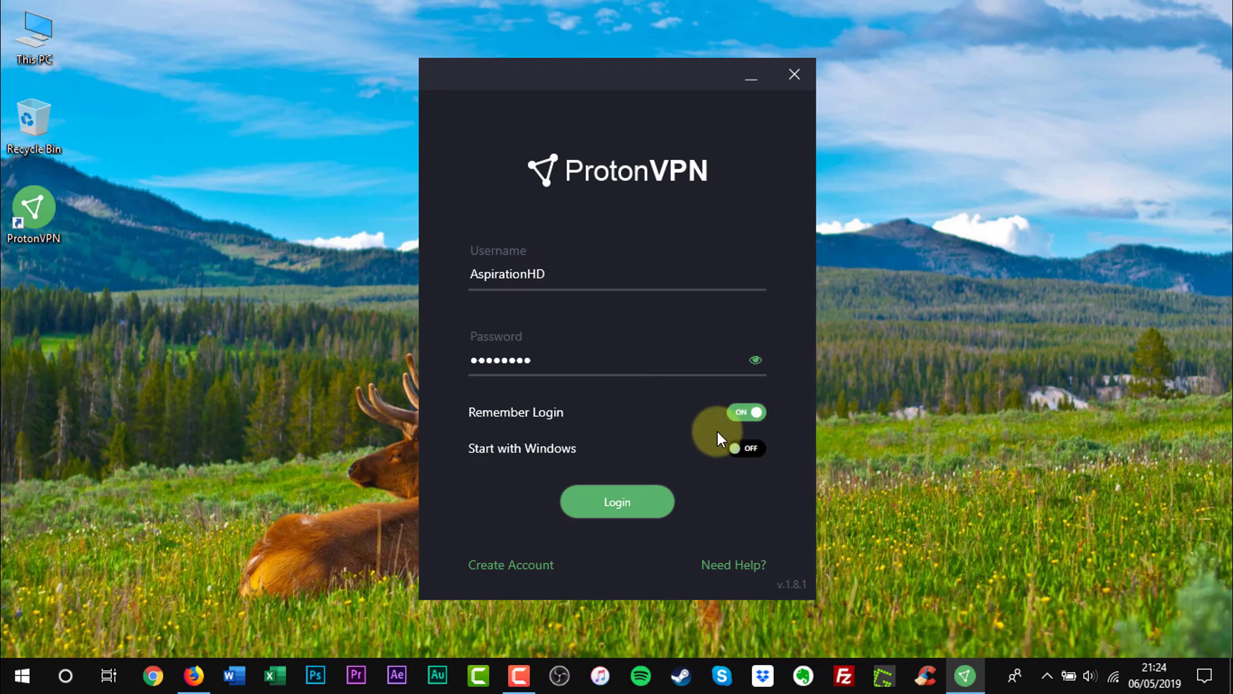
pyautogui.click(614, 507)
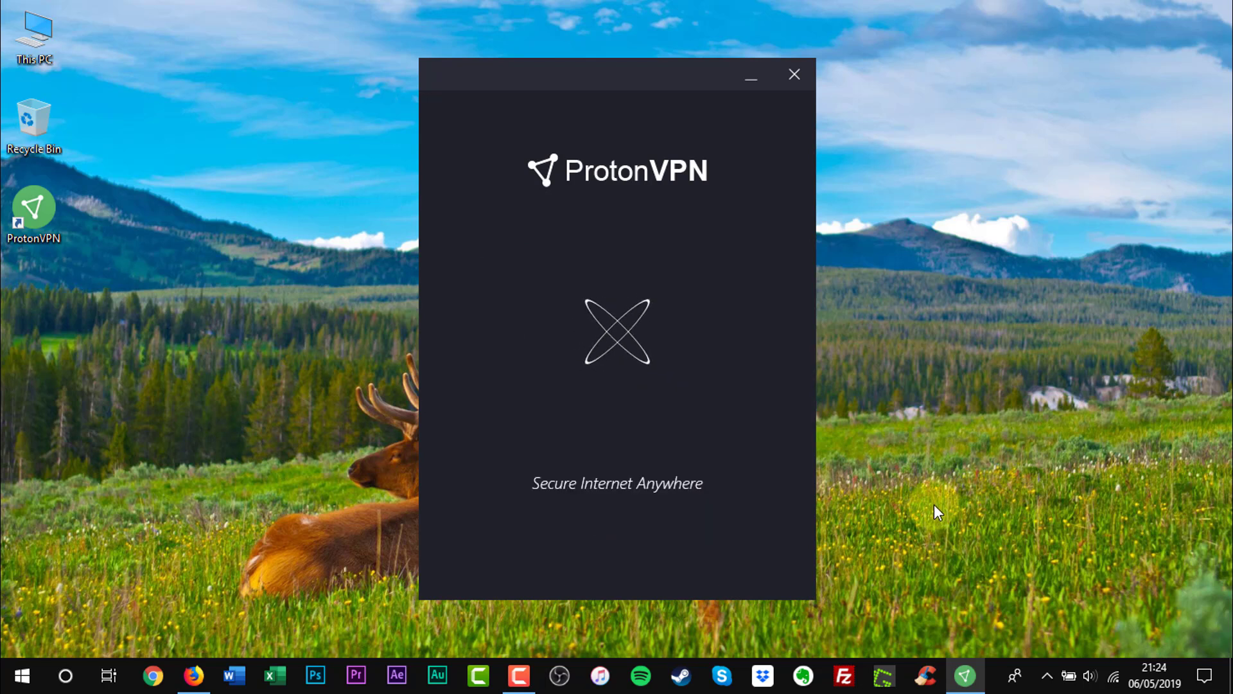